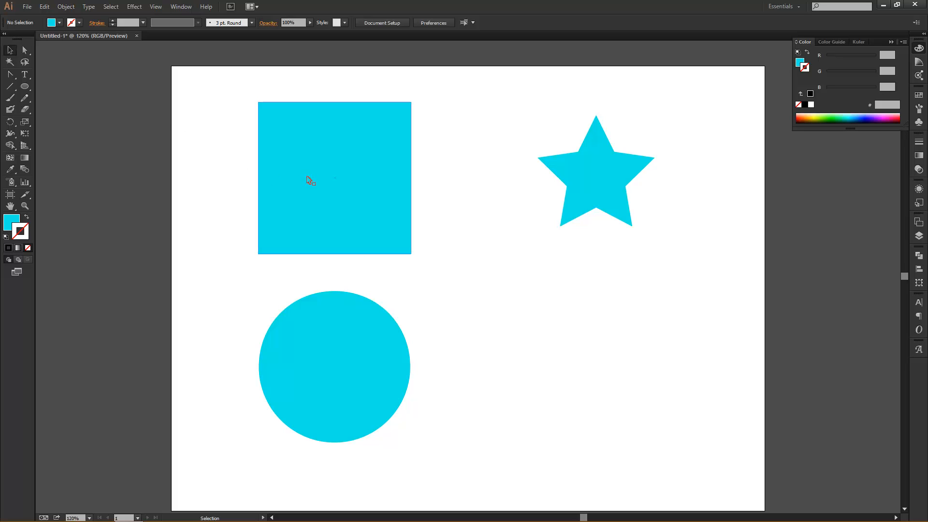
- Move the square slightly toward the artboard's left side and enlarge it to about 286 × 267 px
left_click_drag(310, 178, 335, 195)
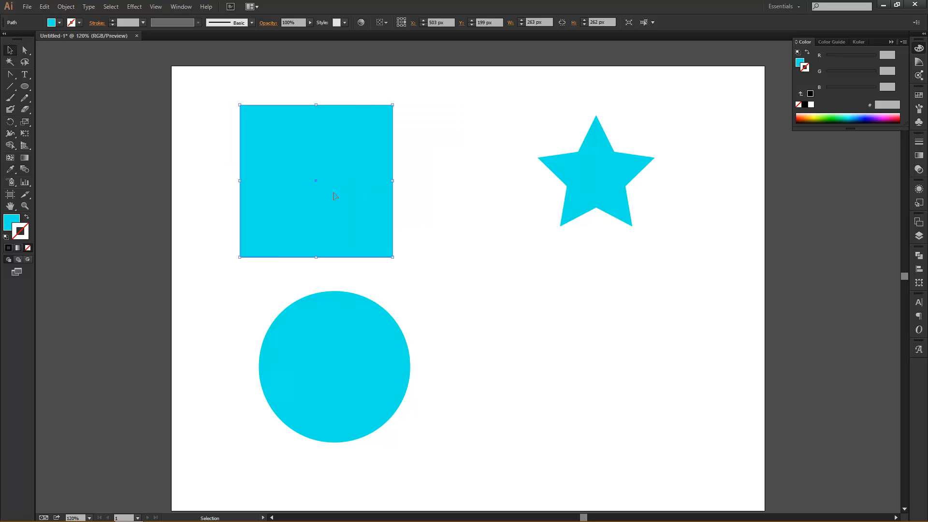
mouse_move(393, 257)
left_mouse_down()
mouse_move(429, 292)
mouse_move(342, 211)
mouse_move(397, 260)
left_mouse_up()
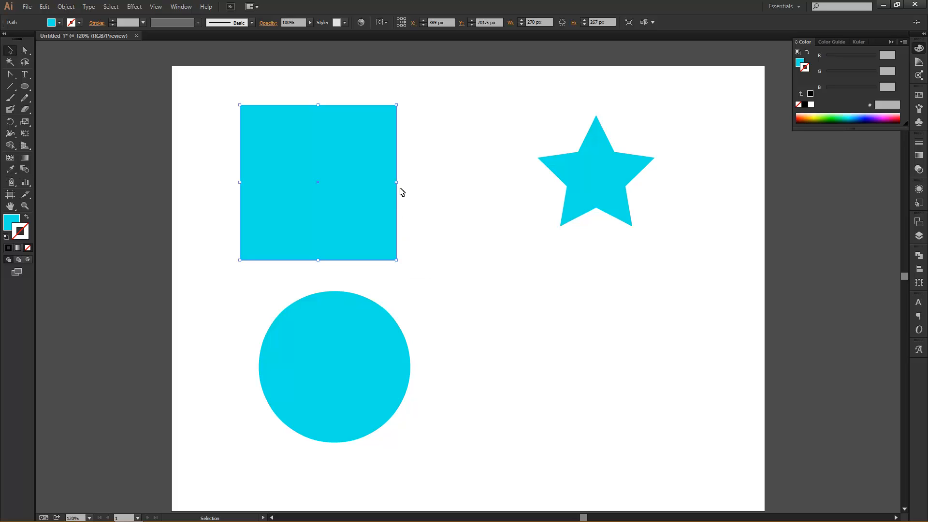
mouse_move(398, 183)
left_mouse_down()
mouse_move(459, 197)
mouse_move(407, 182)
left_mouse_up()
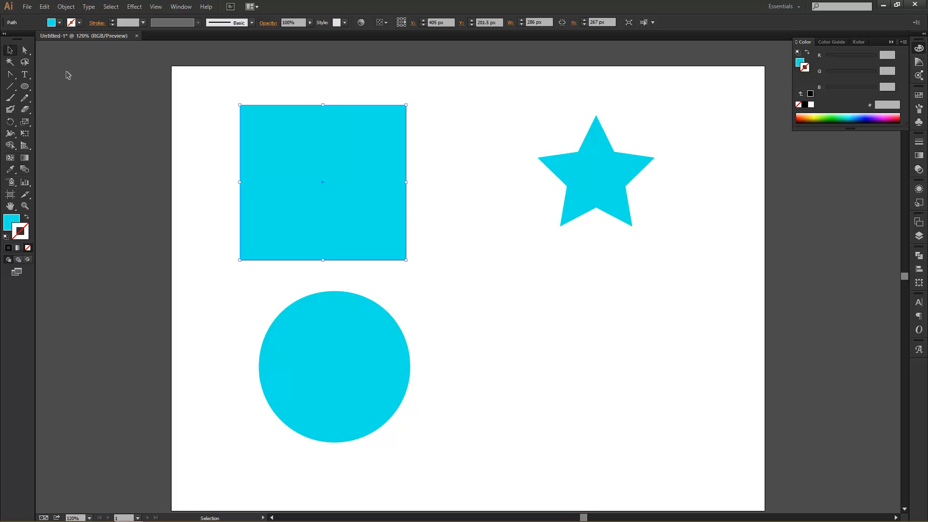
- Pull only the square's upper-right anchor deep inward with Direct Selection to form an L-like shape, and reposition the shape
key("a")
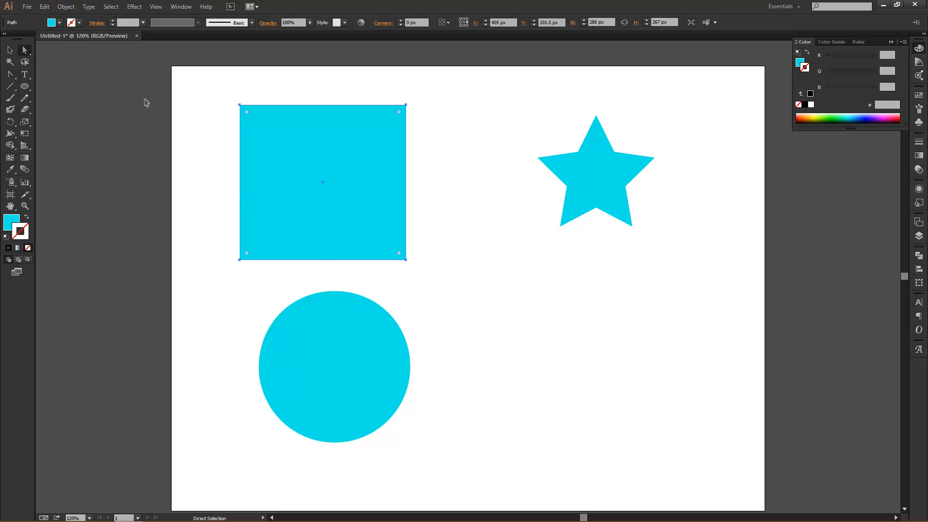
key("v")
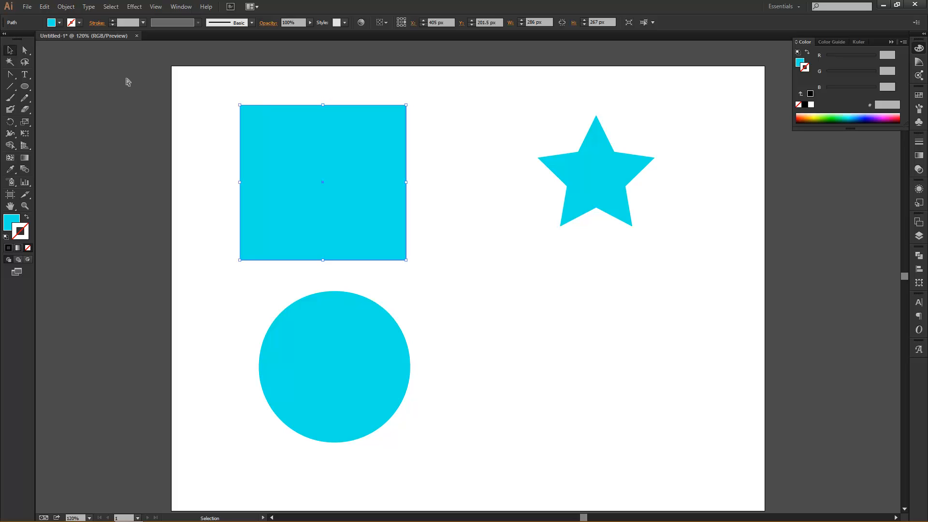
key("a")
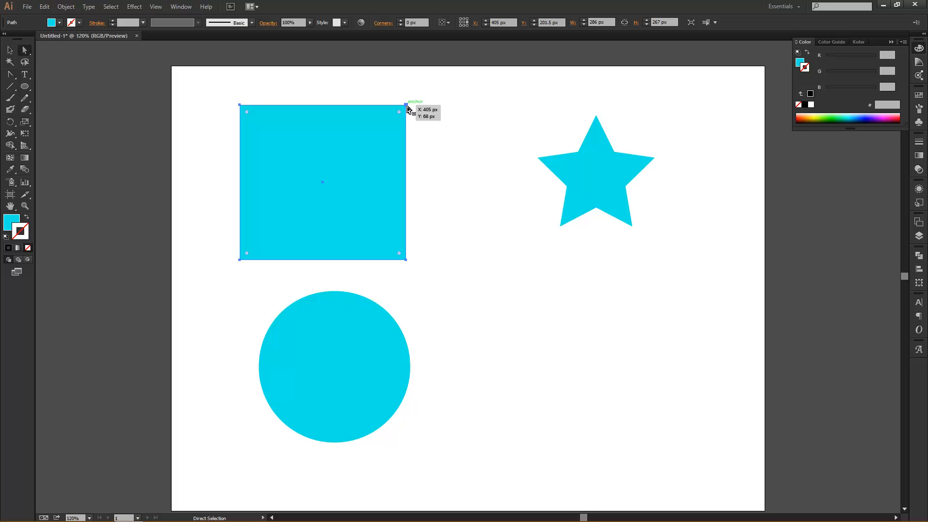
left_click_drag(407, 106, 333, 195)
left_click(391, 187)
left_click_drag(338, 196, 286, 213)
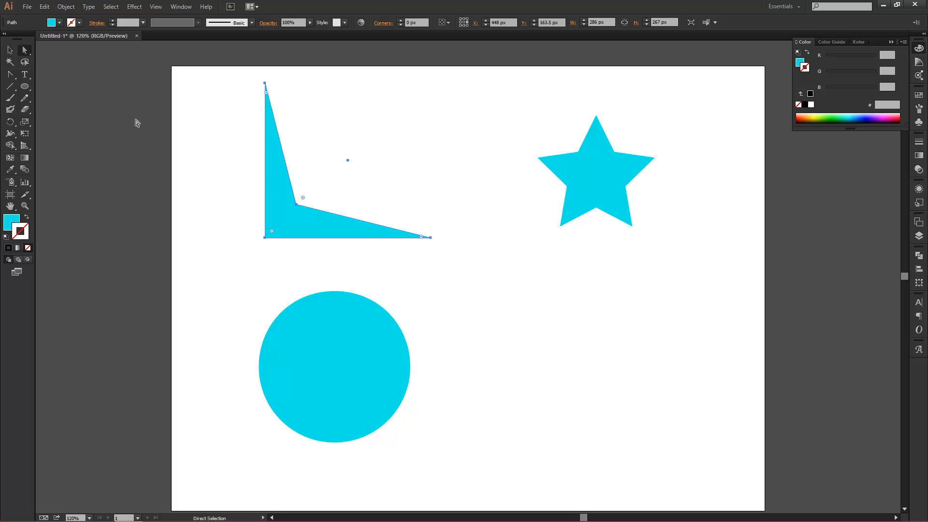
- Pull the L-like shape's two outer tips inward until it is about 110 × 124 px, and move the whole shape up and right
left_click(10, 50)
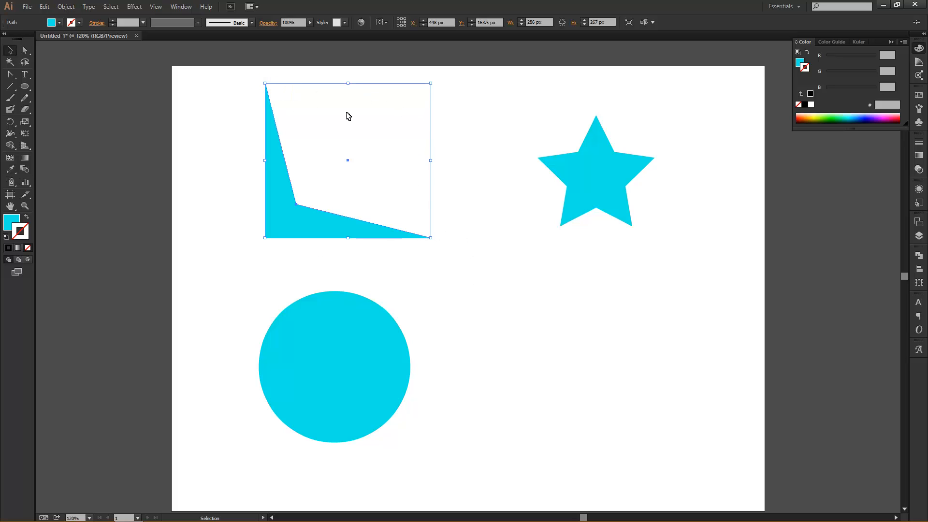
left_click(26, 51)
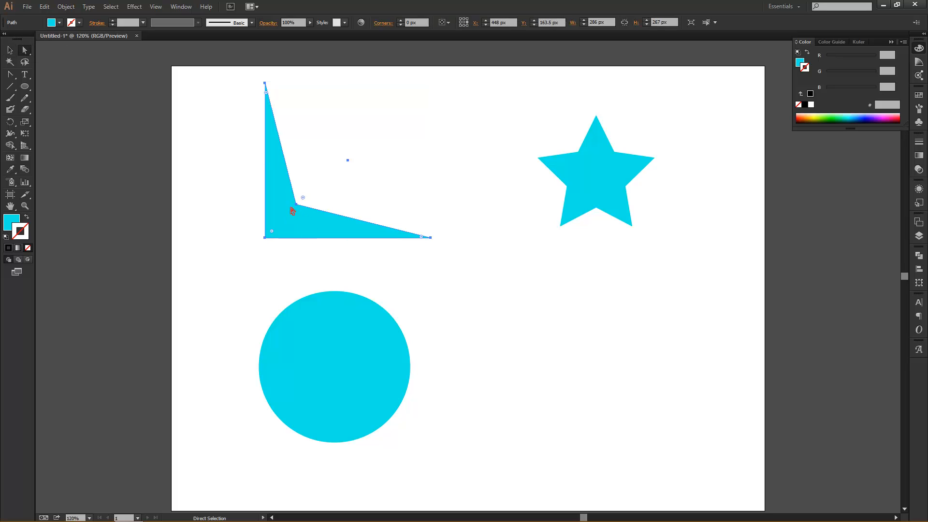
left_click_drag(430, 239, 329, 229)
left_click_drag(265, 83, 276, 166)
left_click(10, 50)
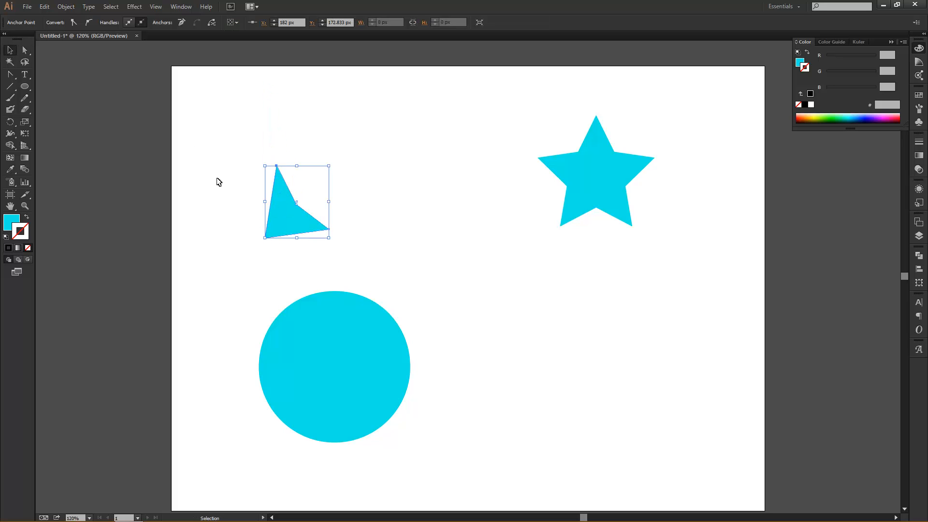
left_click_drag(300, 223, 365, 189)
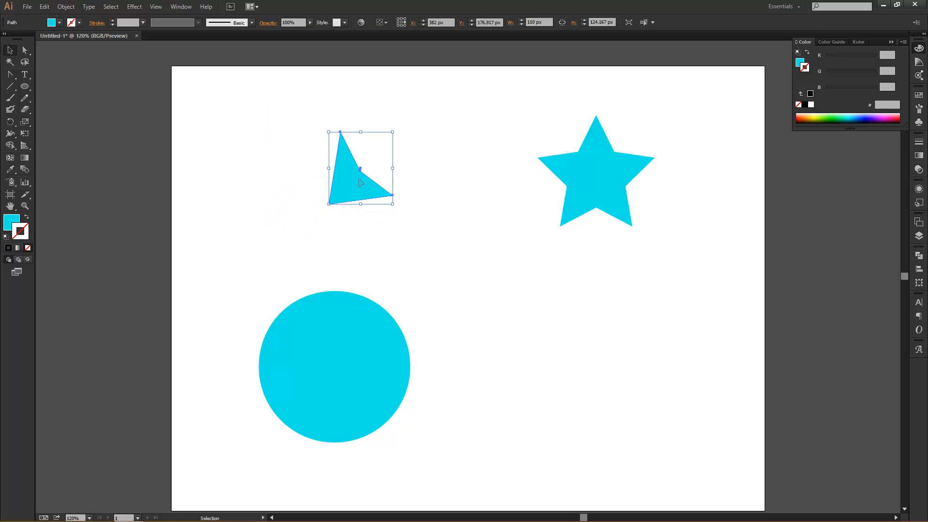
- Pull the small shape's inner anchor outward to form an irregular quadrilateral, placing that corner at about X 331, Y 110 px
left_click(25, 50)
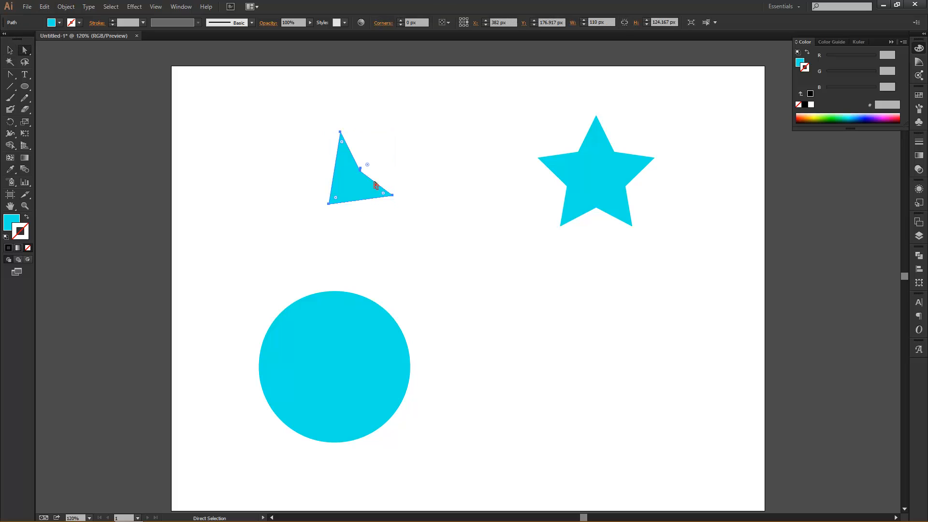
left_click_drag(368, 170, 429, 121)
left_click_drag(381, 173, 318, 208)
left_click(410, 208)
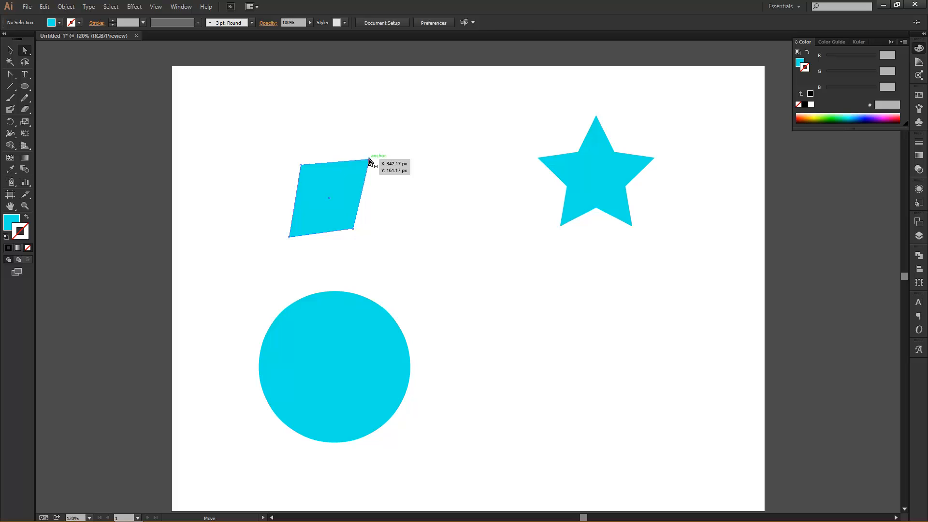
left_click_drag(369, 161, 363, 131)
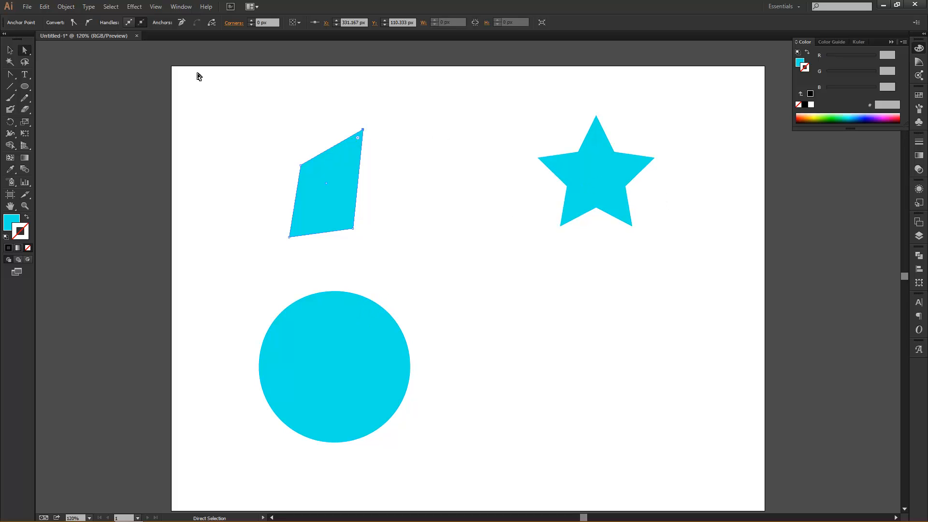
left_click(463, 274)
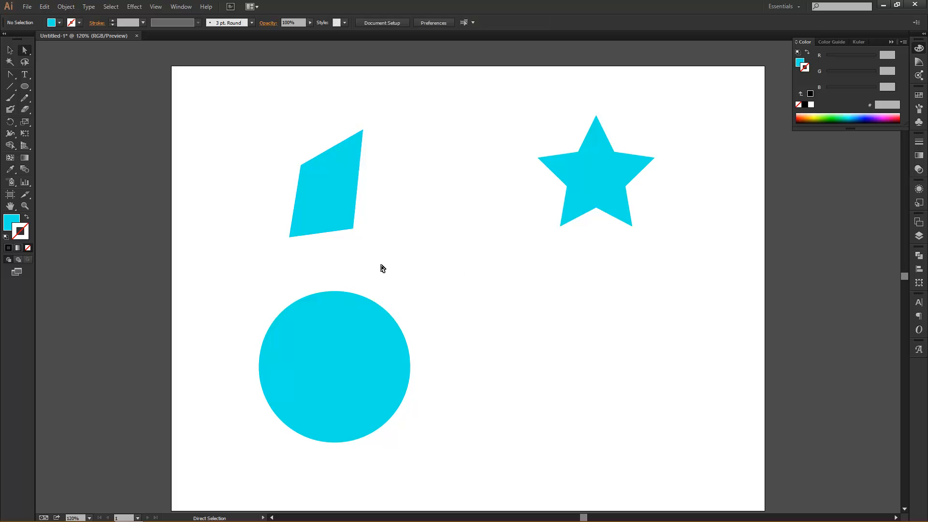
- Tilt and lengthen the right handle of the circle's top anchor, and shift that anchor to about X 245, Y 384 px
left_click(355, 325)
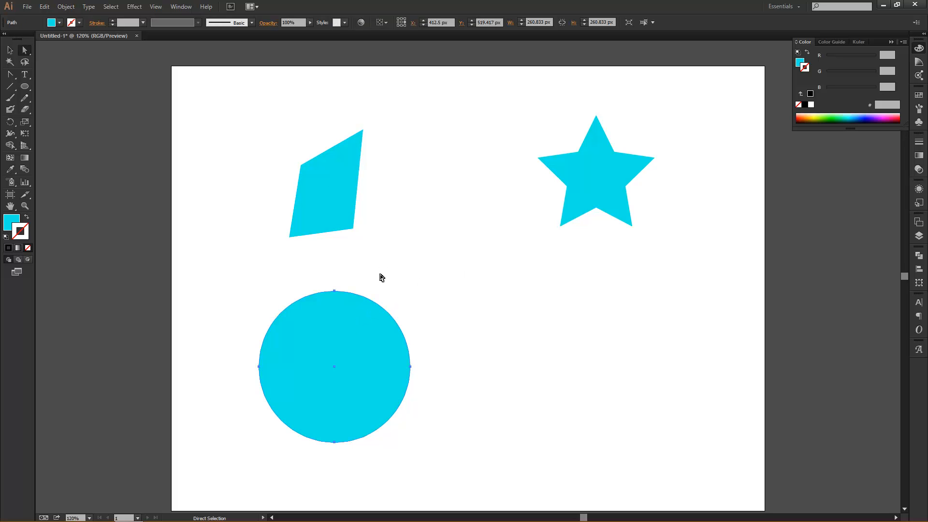
left_click(334, 291)
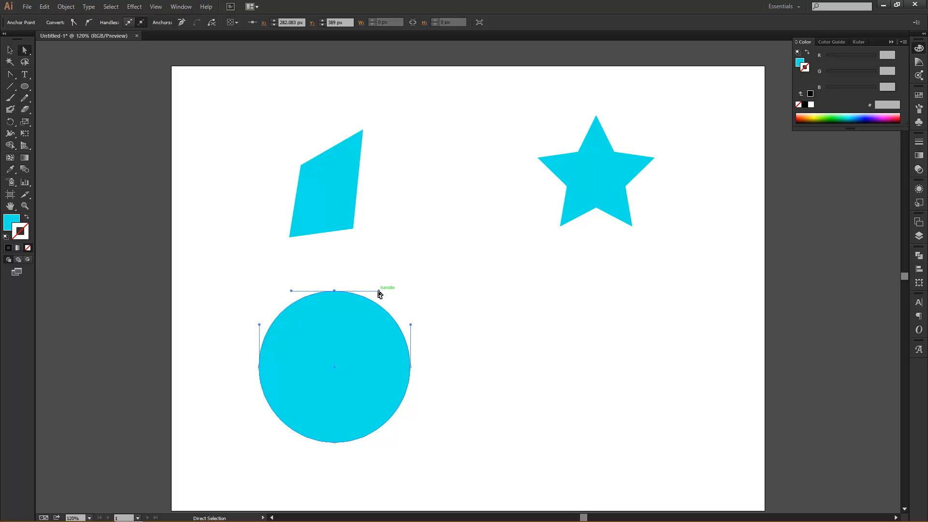
left_click_drag(379, 292, 400, 266)
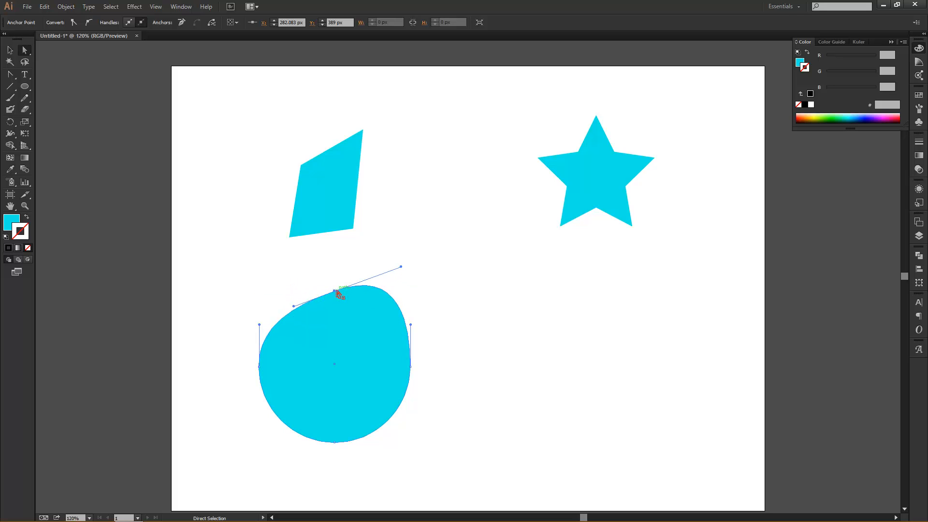
left_click_drag(333, 290, 314, 290)
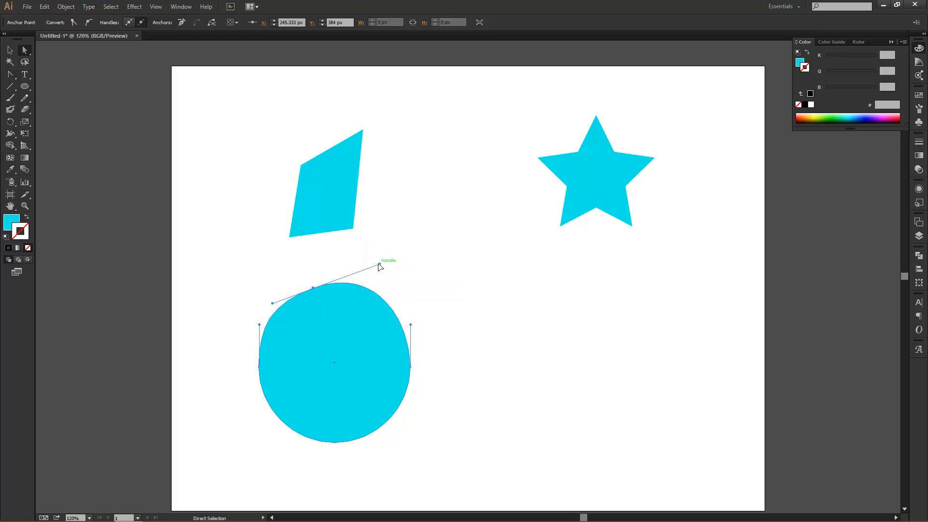
left_click_drag(381, 265, 410, 254)
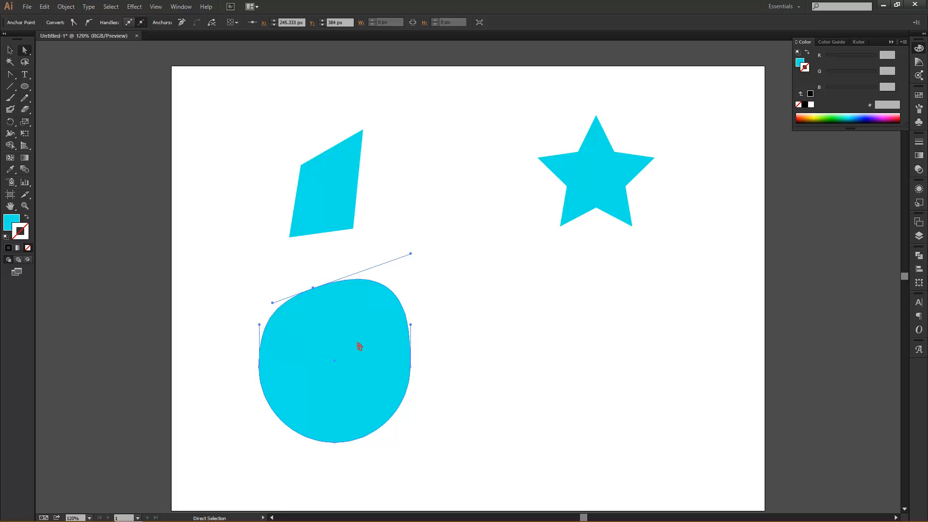
- Move the rounded shape's top anchor to about X 288, Y 369 px with its handles horizontal, and deselect the shape
left_click(410, 367)
left_click(313, 289)
left_click_drag(313, 290, 337, 280)
left_click(441, 282)
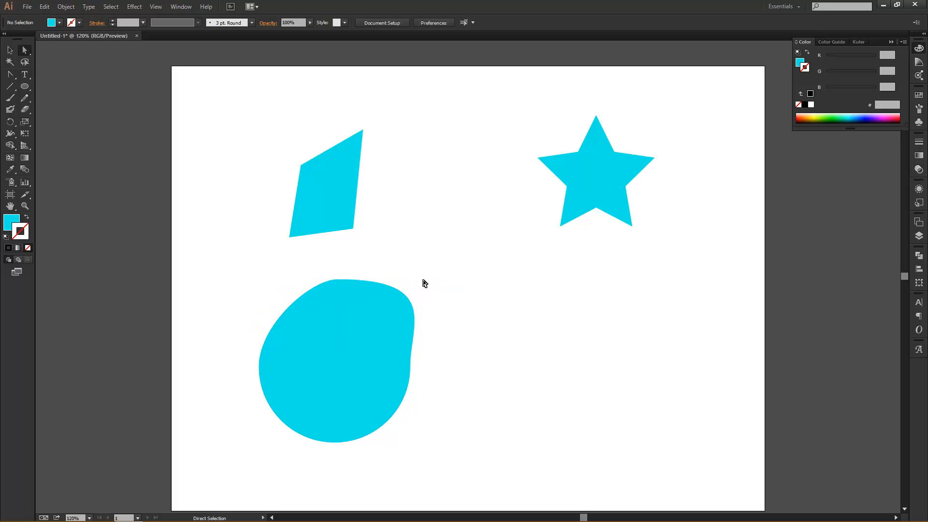
- Shorten and tilt the top anchor's right handle on the rounded shape, and extend it up-right independently of the left handle
left_click(329, 299)
left_click(337, 280)
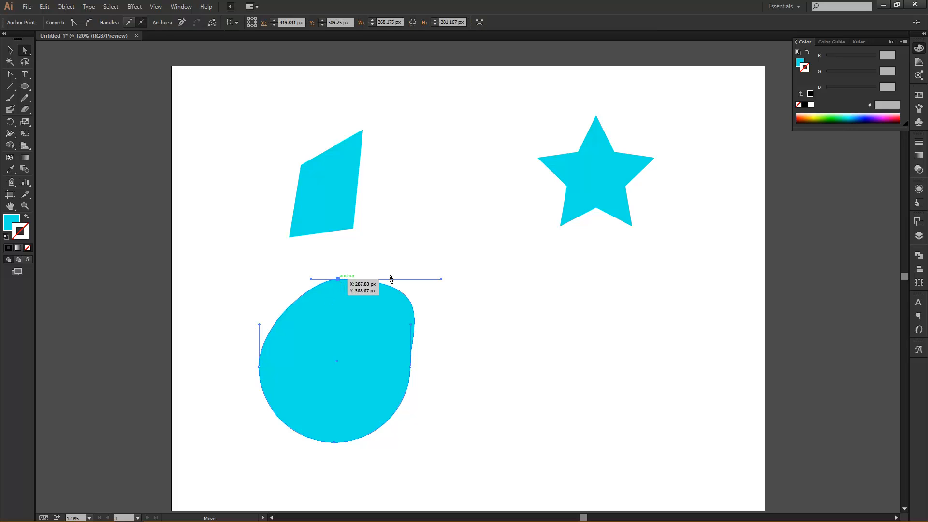
left_click_drag(439, 279, 394, 268)
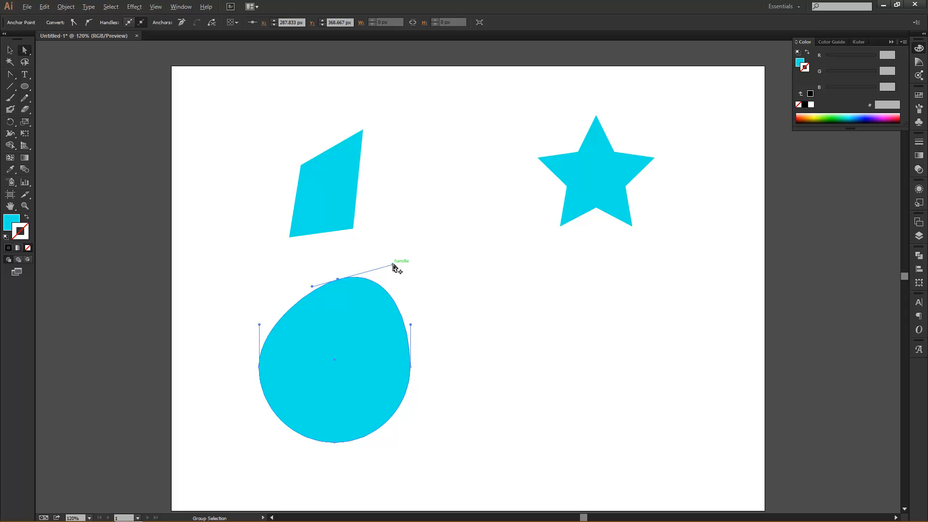
left_click_drag(392, 265, 416, 246)
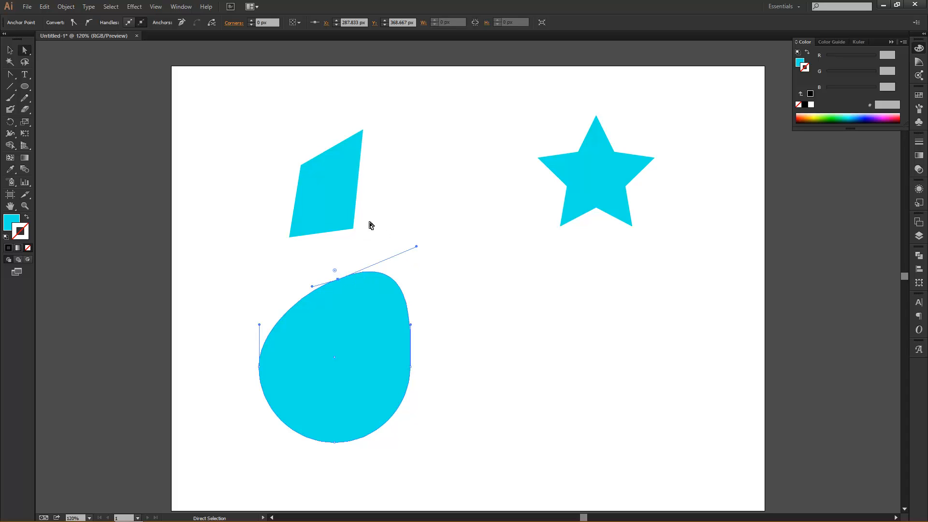
- Move the whole quadrilateral up and to the right on the artboard
left_click(325, 204)
left_click_drag(323, 202, 345, 179)
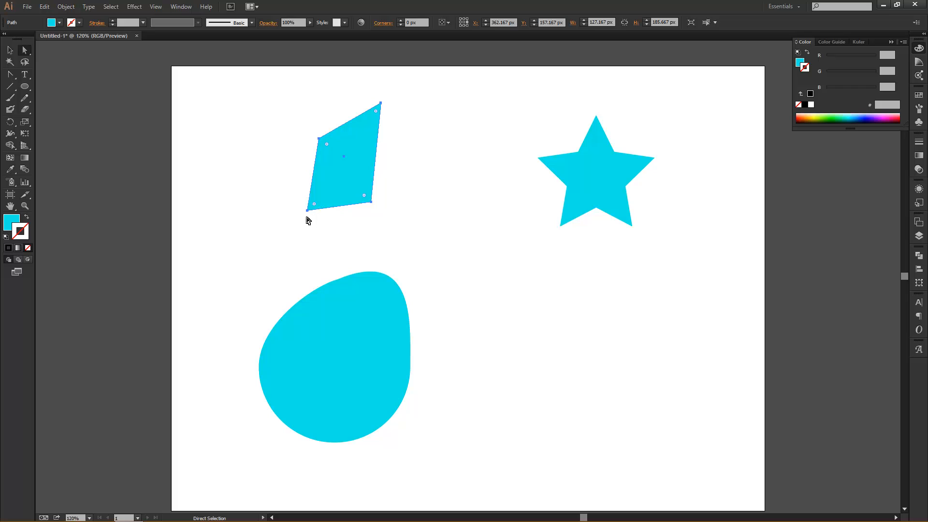
left_click(10, 74)
left_click(55, 76)
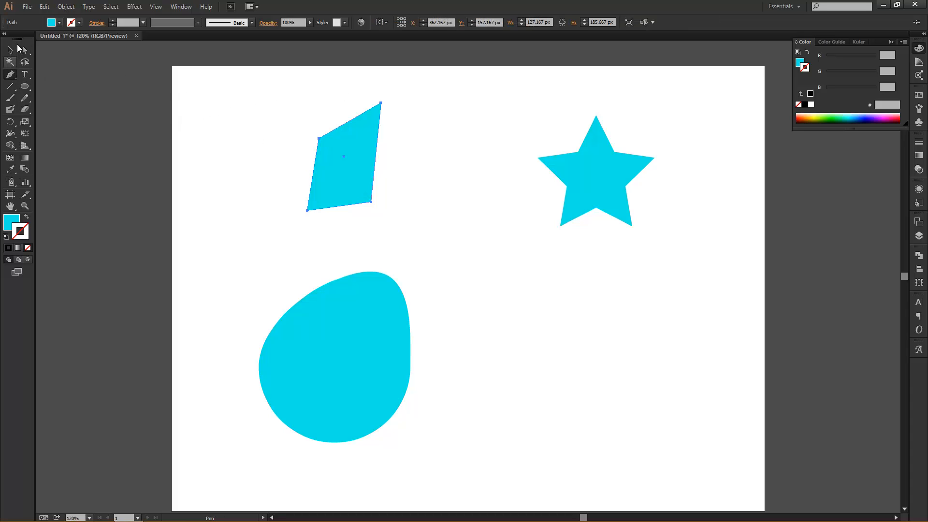
left_click(11, 77)
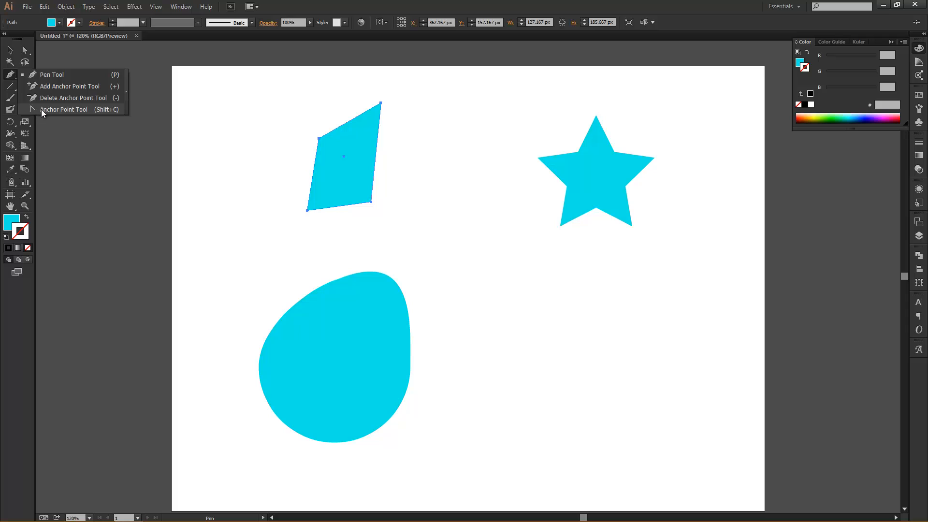
left_click(108, 109)
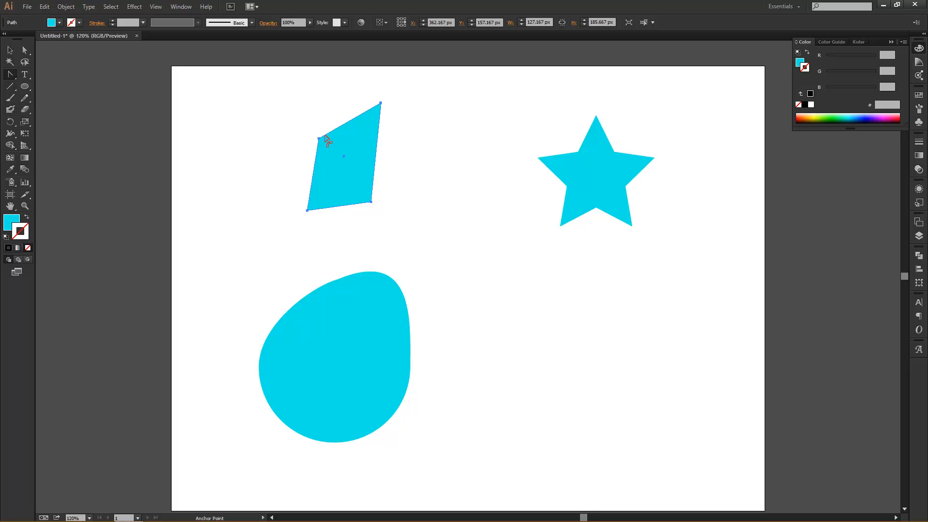
left_click(12, 76)
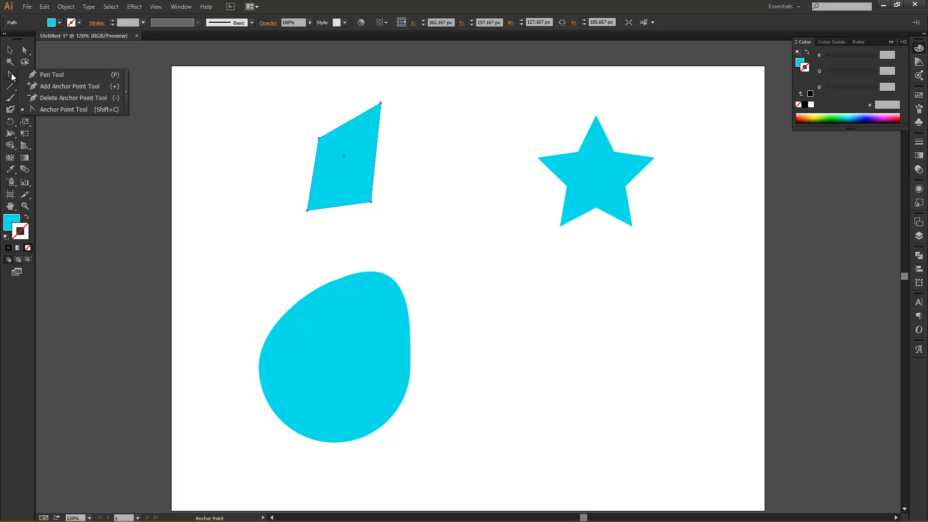
left_click(39, 75)
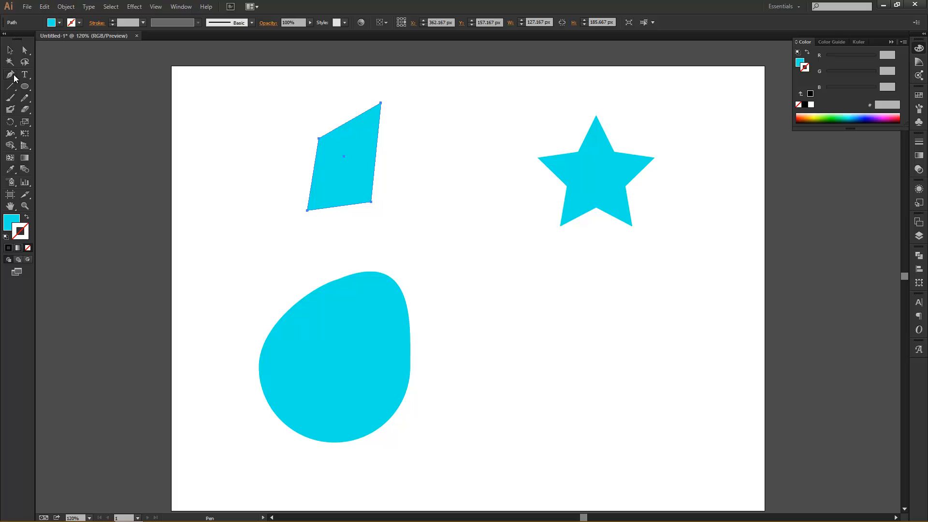
left_click(11, 50)
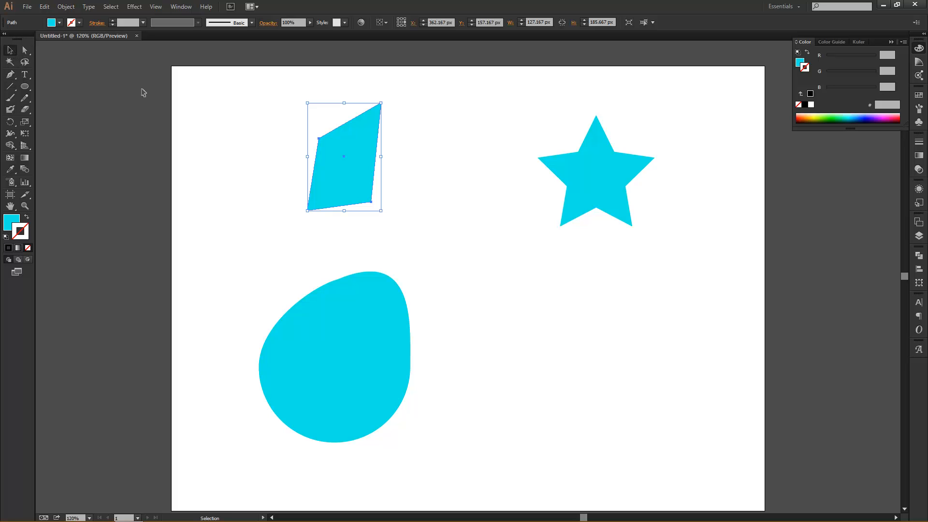
- Convert the quadrilateral's lower-left corner to a curve with the Anchor Point tool, and swing its lower handle up-right independently
key("shift+c")
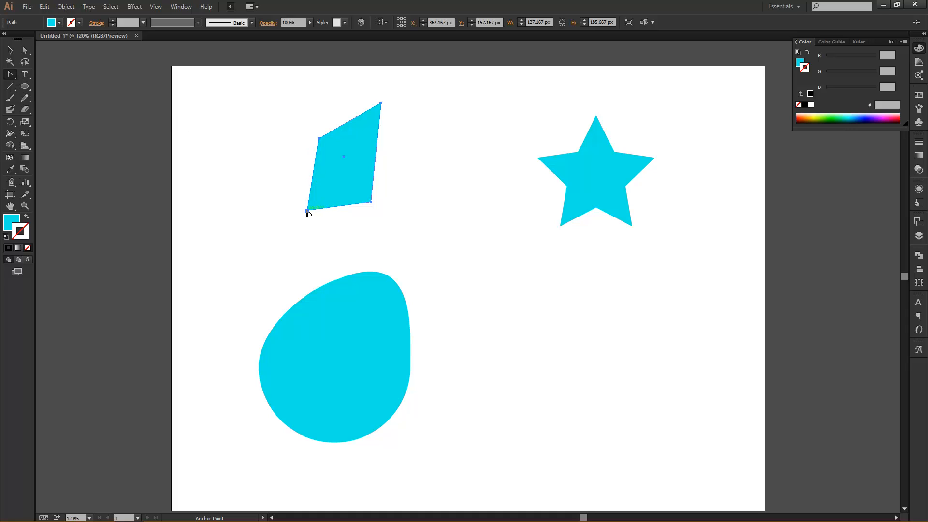
left_click_drag(307, 211, 331, 246)
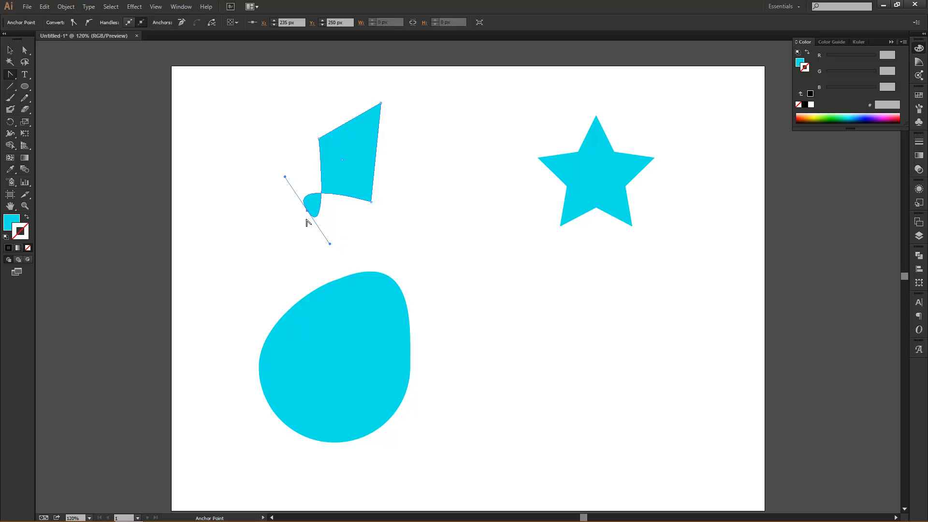
left_click_drag(330, 247, 275, 171)
key("ctrl+z")
key("ctrl+z")
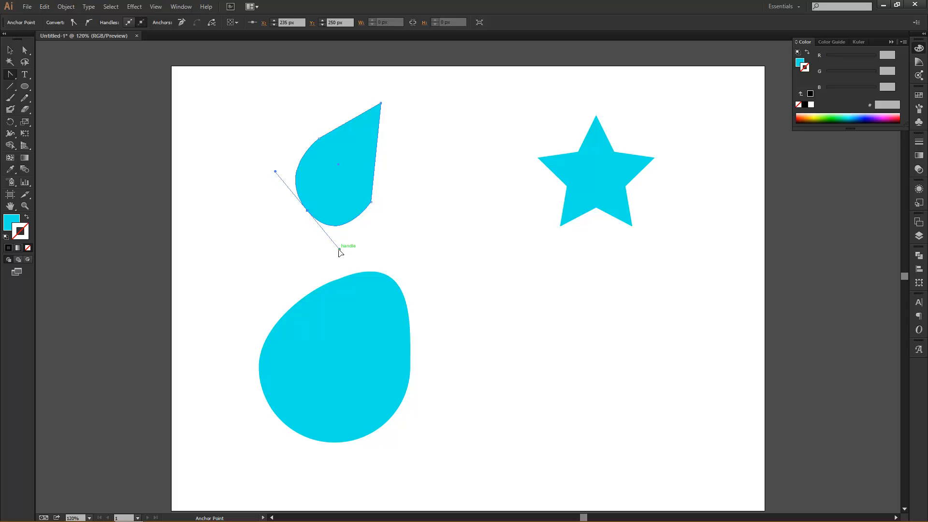
left_click_drag(339, 251, 375, 230)
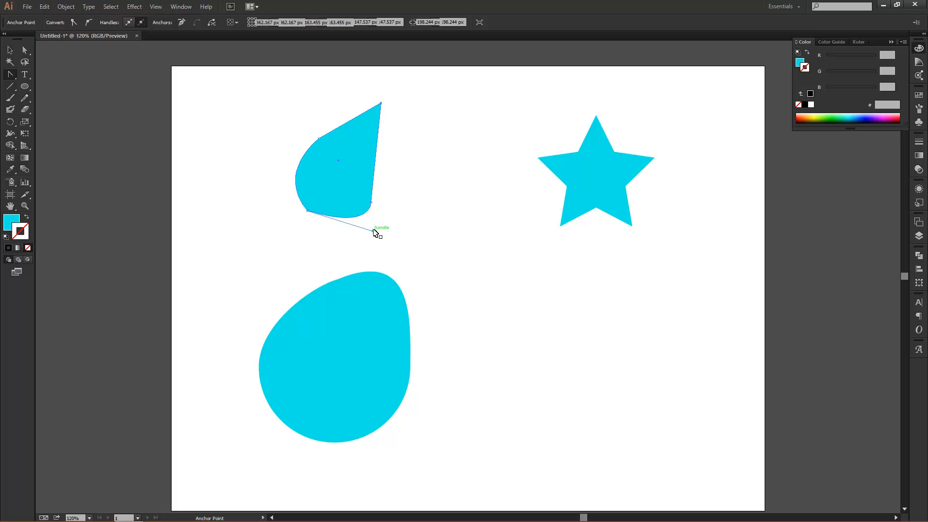
- Undo the last handle change at the quadrilateral's lower-left anchor, and swing its lower handle to point down and slightly right
key("ctrl+z")
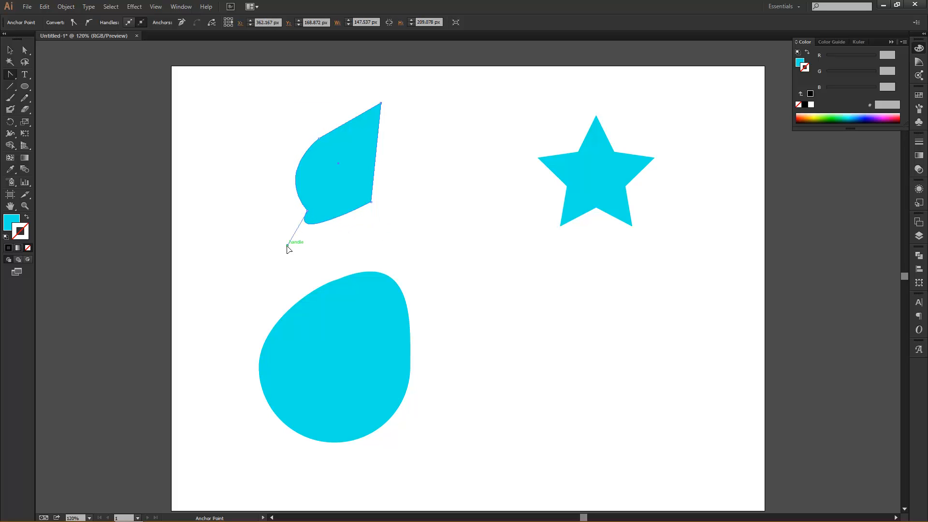
left_click_drag(288, 246, 326, 252)
key("alt")
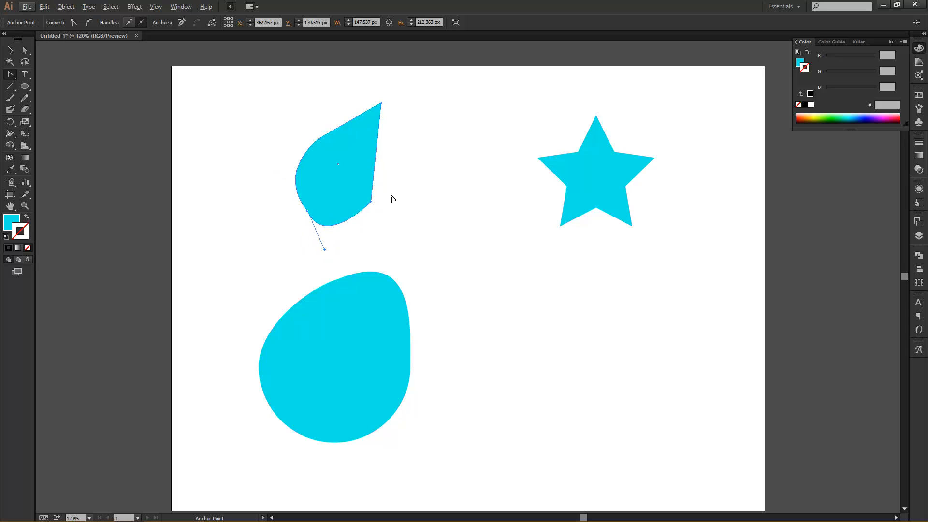
- Convert the quadrilateral's lower-right anchor to a curve and back to a corner, and reset its lower-left anchor to a sharp corner
left_click_drag(371, 202, 342, 252)
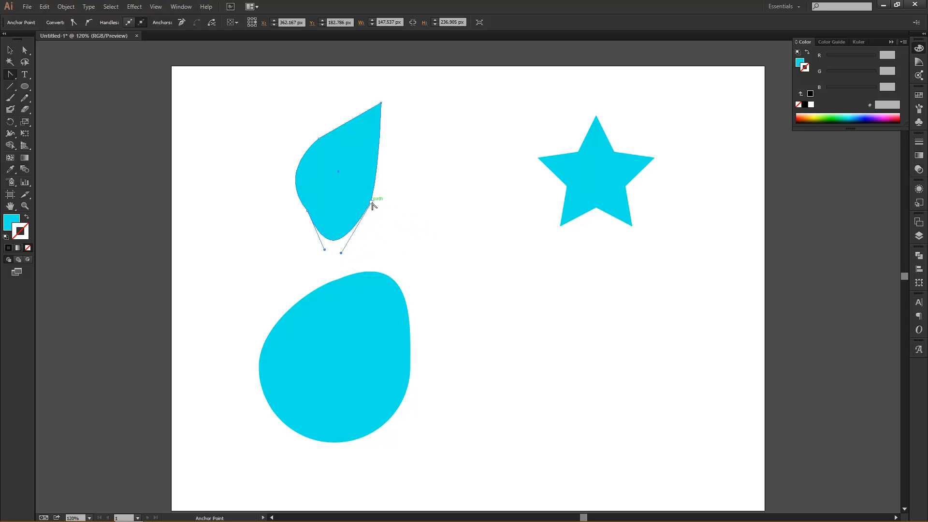
left_click(372, 201)
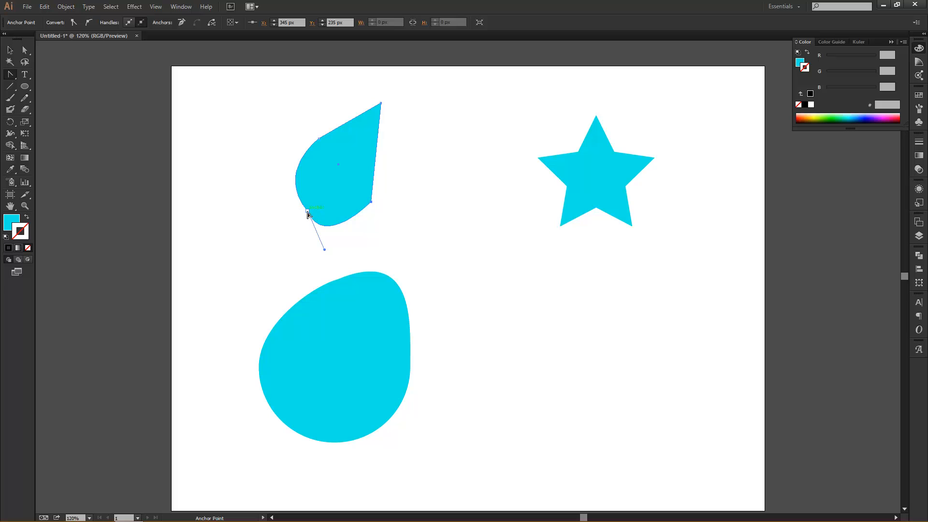
left_click(307, 211)
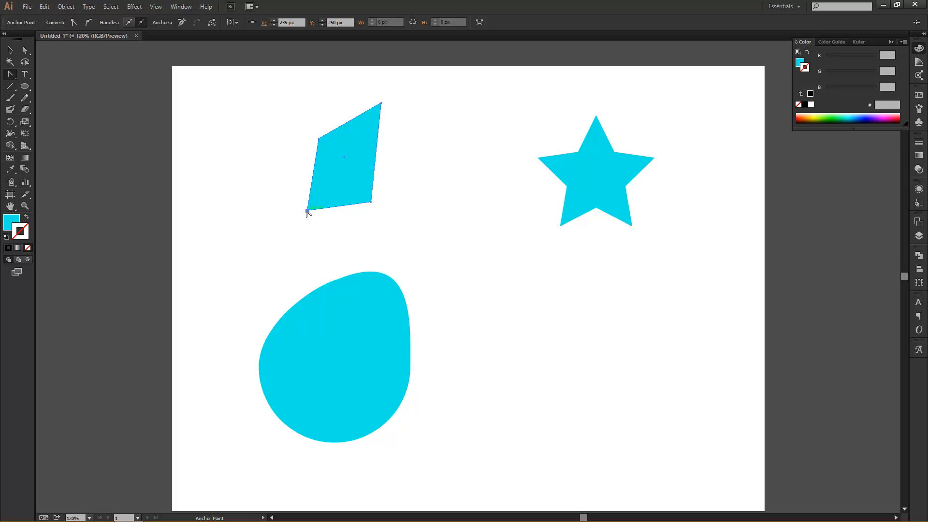
- Curve the quadrilateral's lower-left anchor with the Anchor Point tool, and remove its lower handle so only the left side stays curved
left_click_drag(307, 211, 281, 168)
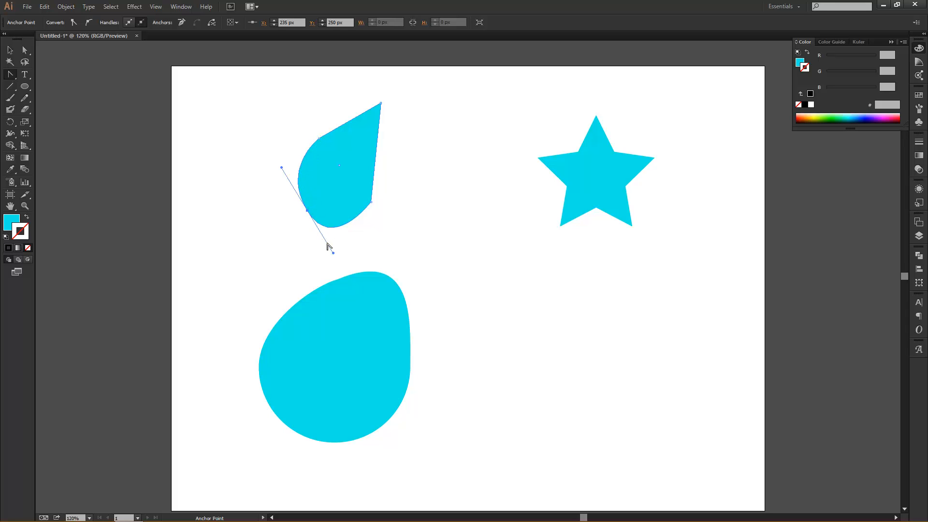
left_click(332, 253)
left_click(331, 254)
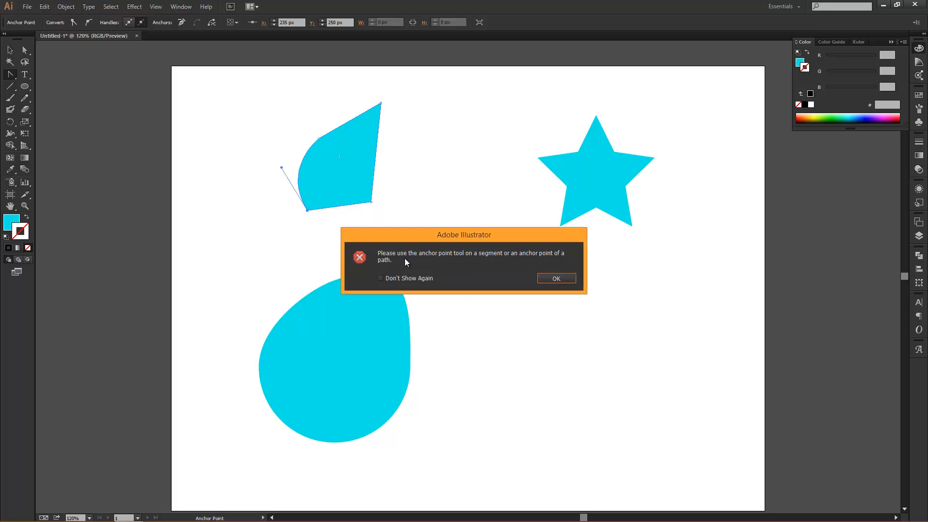
left_click(548, 279)
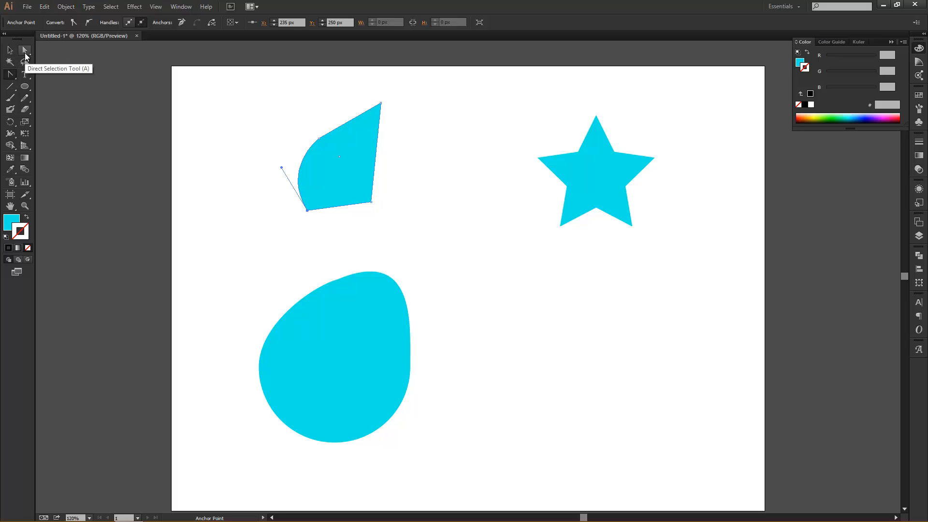
- Move the half-curved quadrilateral slightly down and to the left on the artboard, and deselect it
left_click(13, 54)
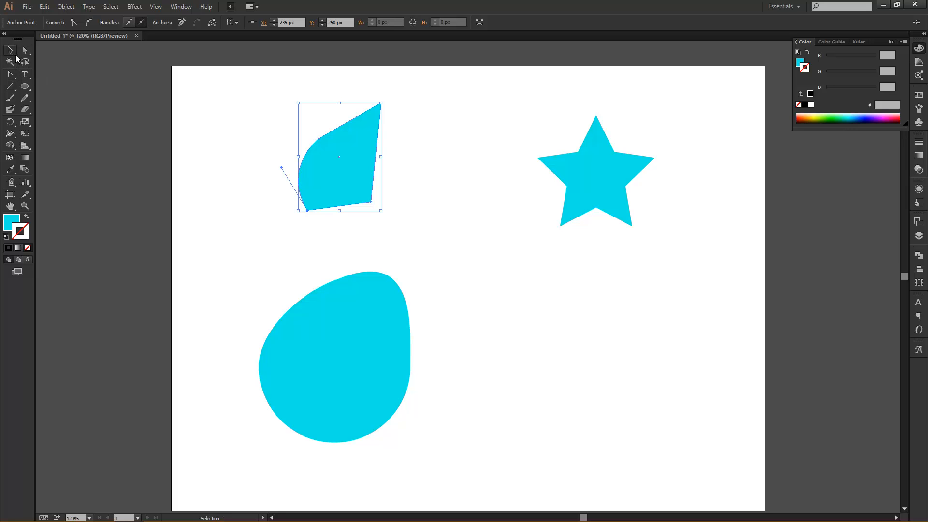
left_click_drag(327, 176, 324, 244)
left_click_drag(324, 244, 349, 179)
left_click(474, 458)
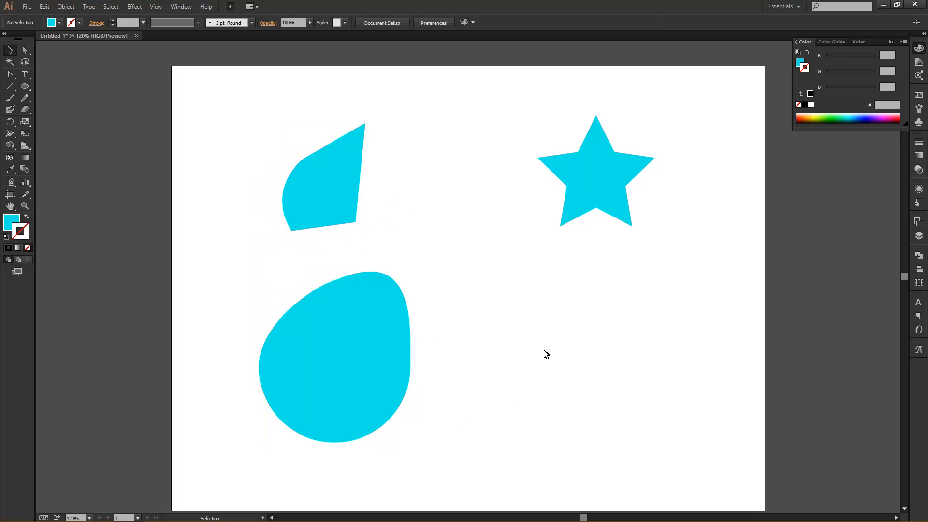
- Look at the Pathfinder shape modes and hide them again
left_click(919, 257)
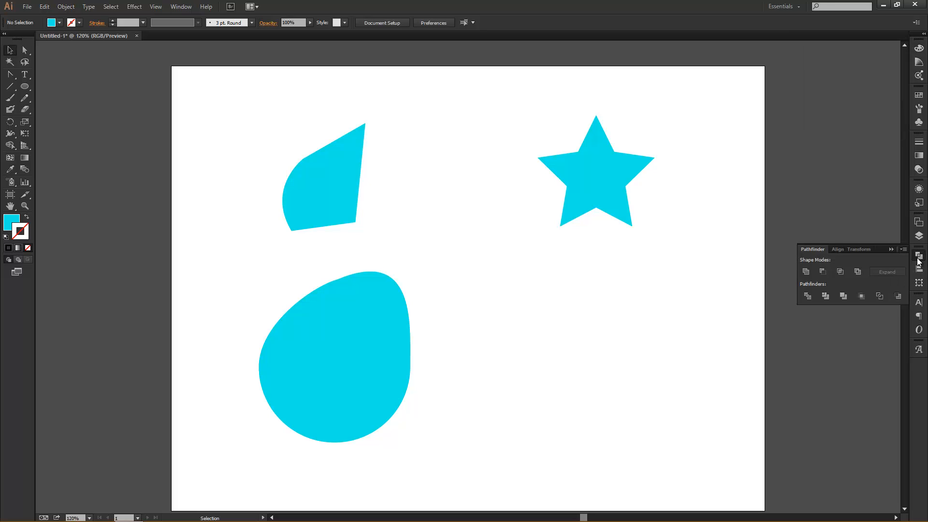
left_click(918, 260)
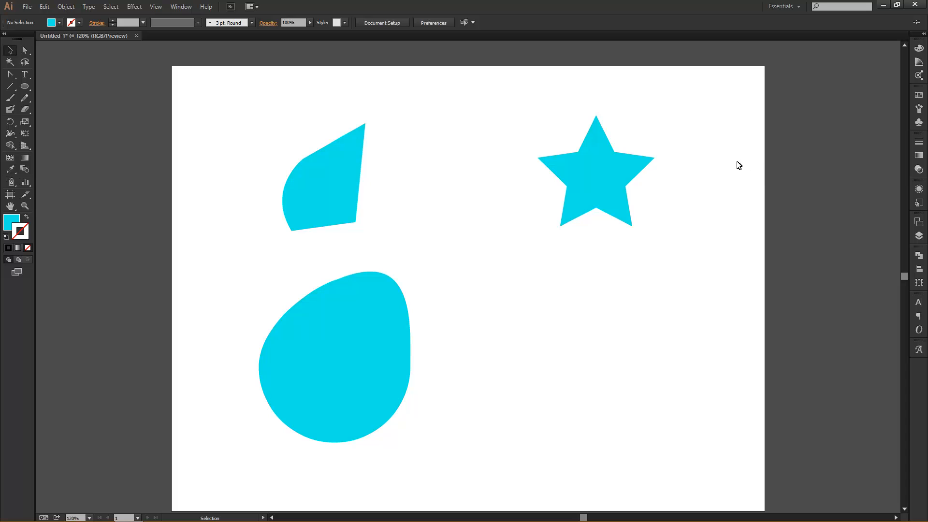
- Move the rounded shape up-right to near the artboard's centre, reposition the star slightly left of its original place, and deselect everything
left_click_drag(602, 172, 563, 186)
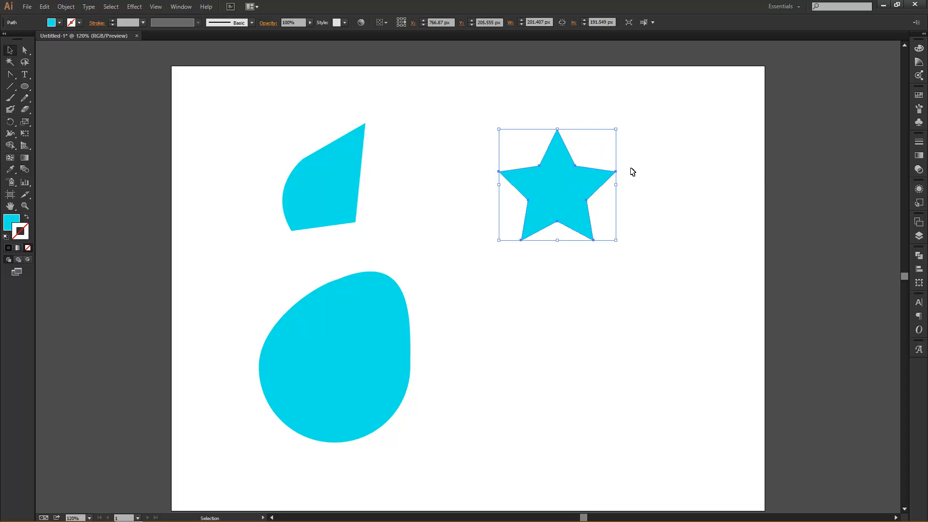
left_click(667, 166)
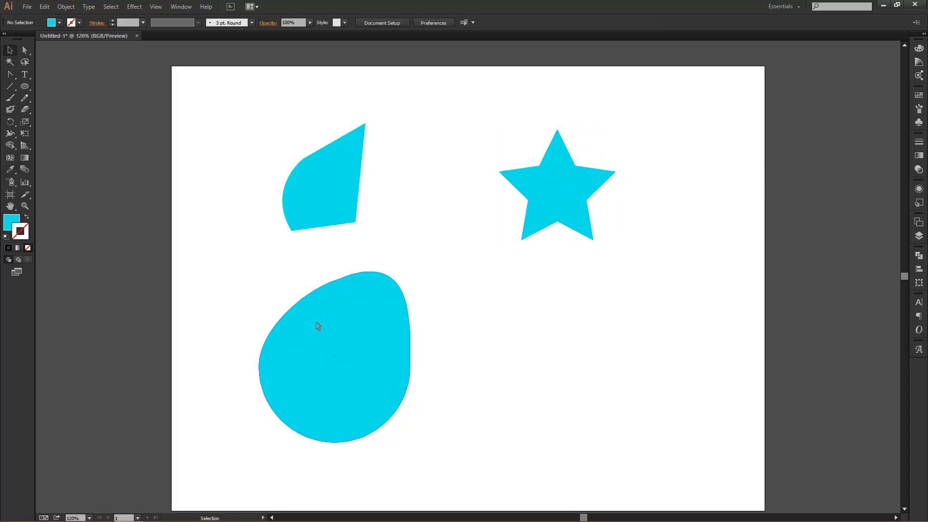
left_click_drag(317, 325, 406, 263)
left_click(585, 290)
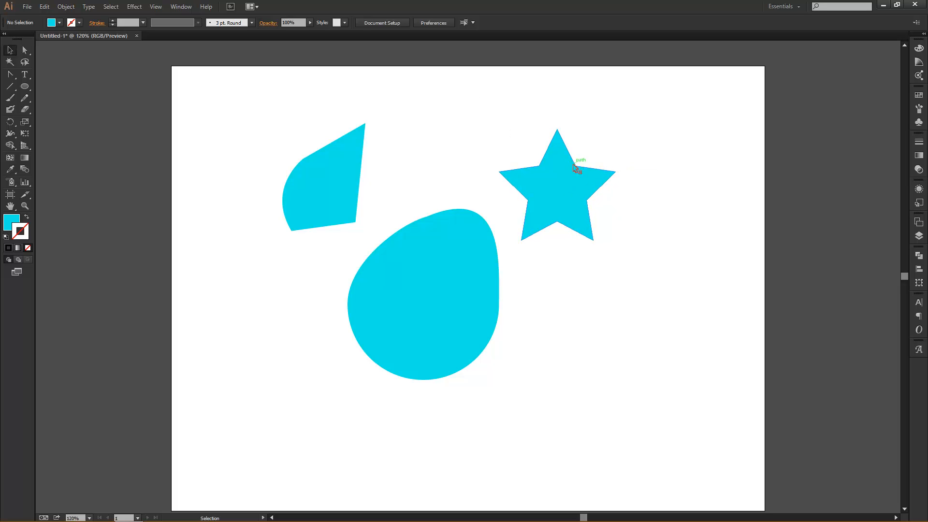
left_click_drag(590, 197, 606, 179)
left_click(651, 155)
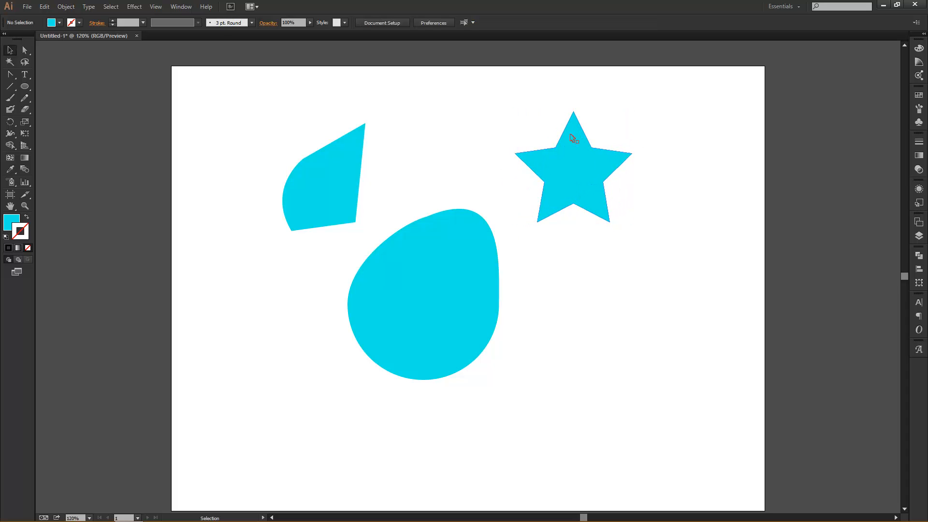